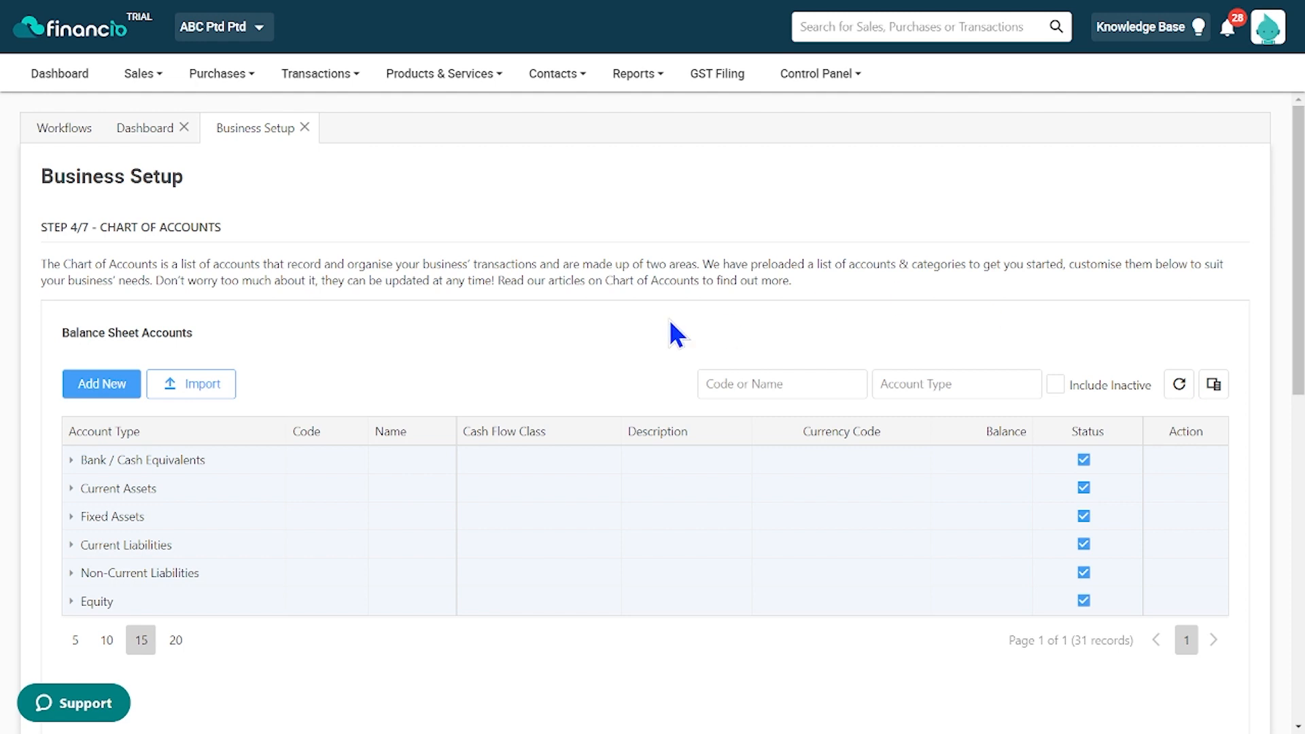
Expand the account types in the Balance Sheet and Profit & Loss lists to review the preloaded accounts.
scroll(420, 357, "down", 5)
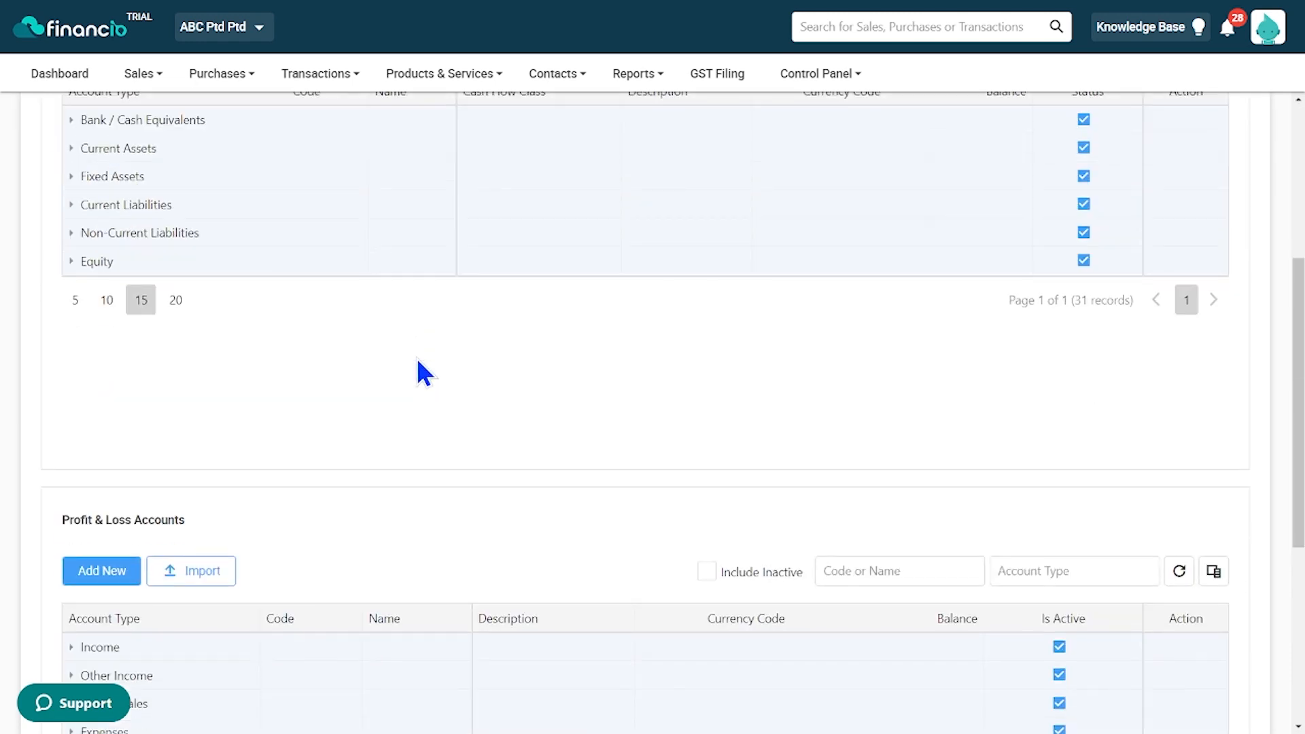
scroll(417, 370, "up", 4)
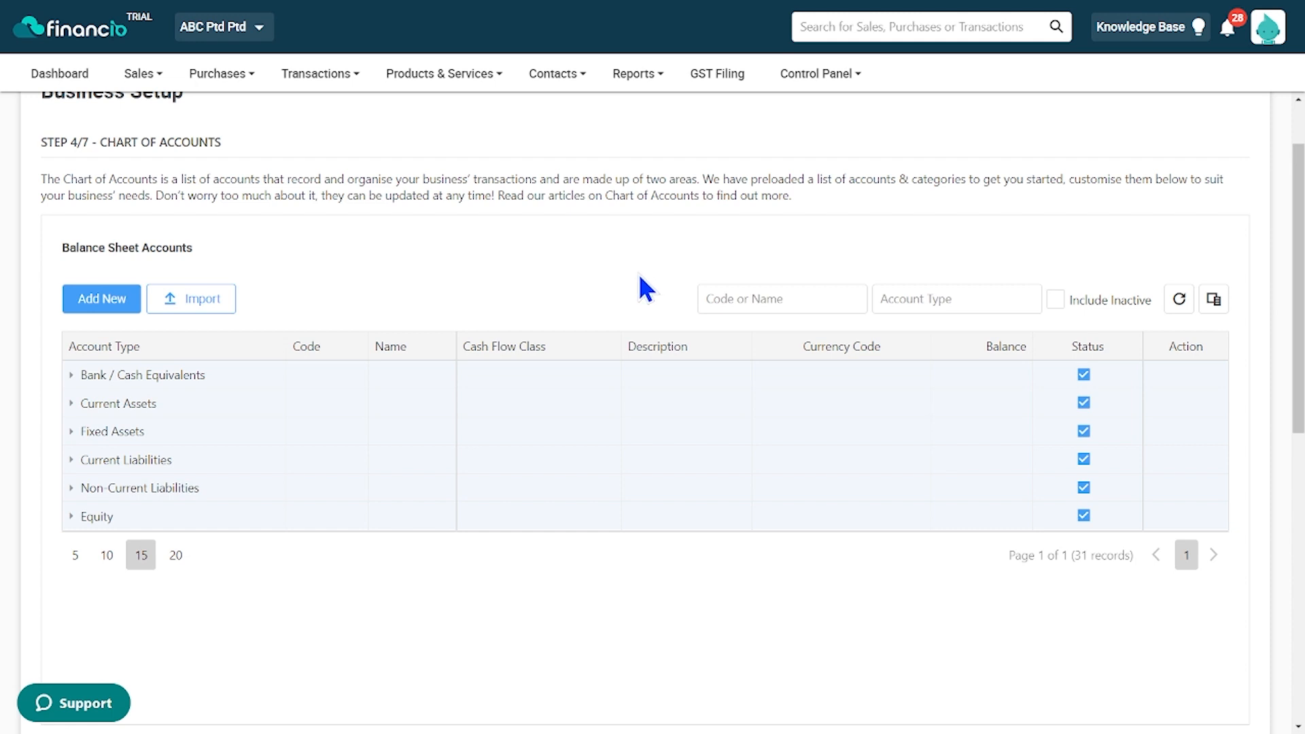
left_click(72, 376)
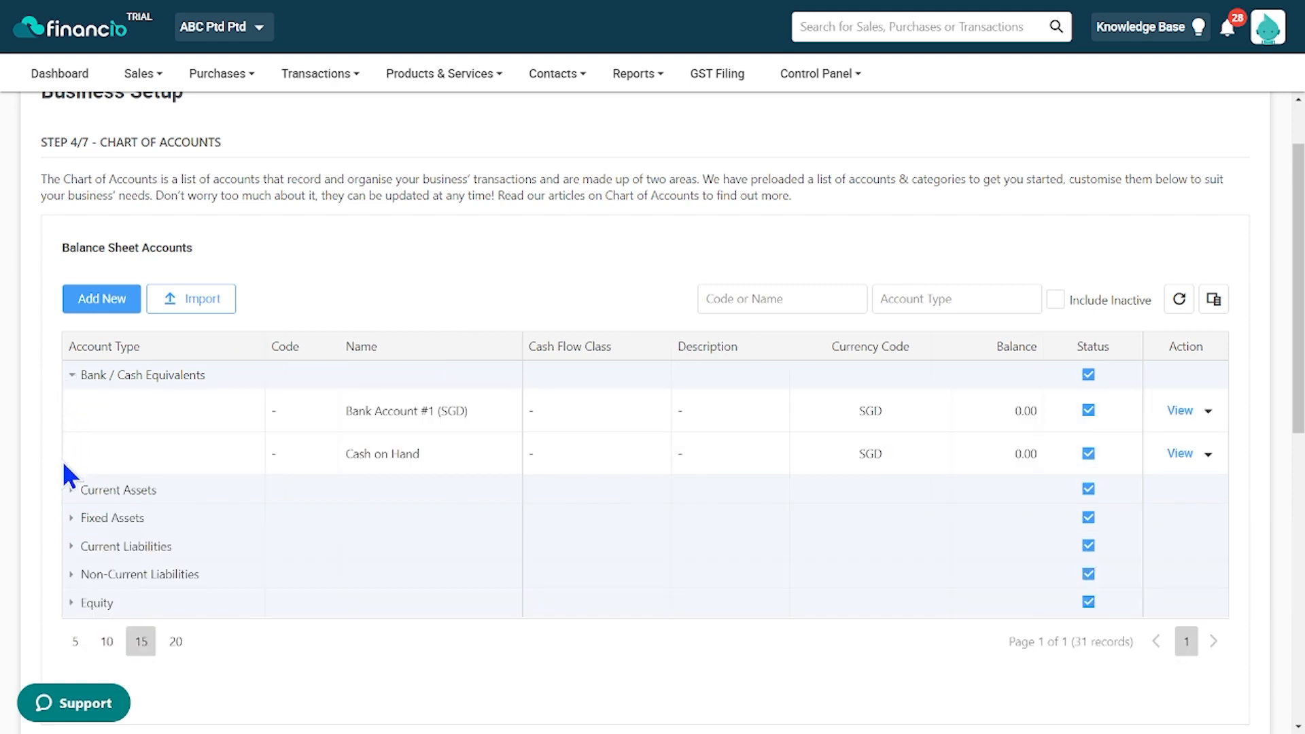
left_click(70, 489)
scroll(107, 455, "down", 5)
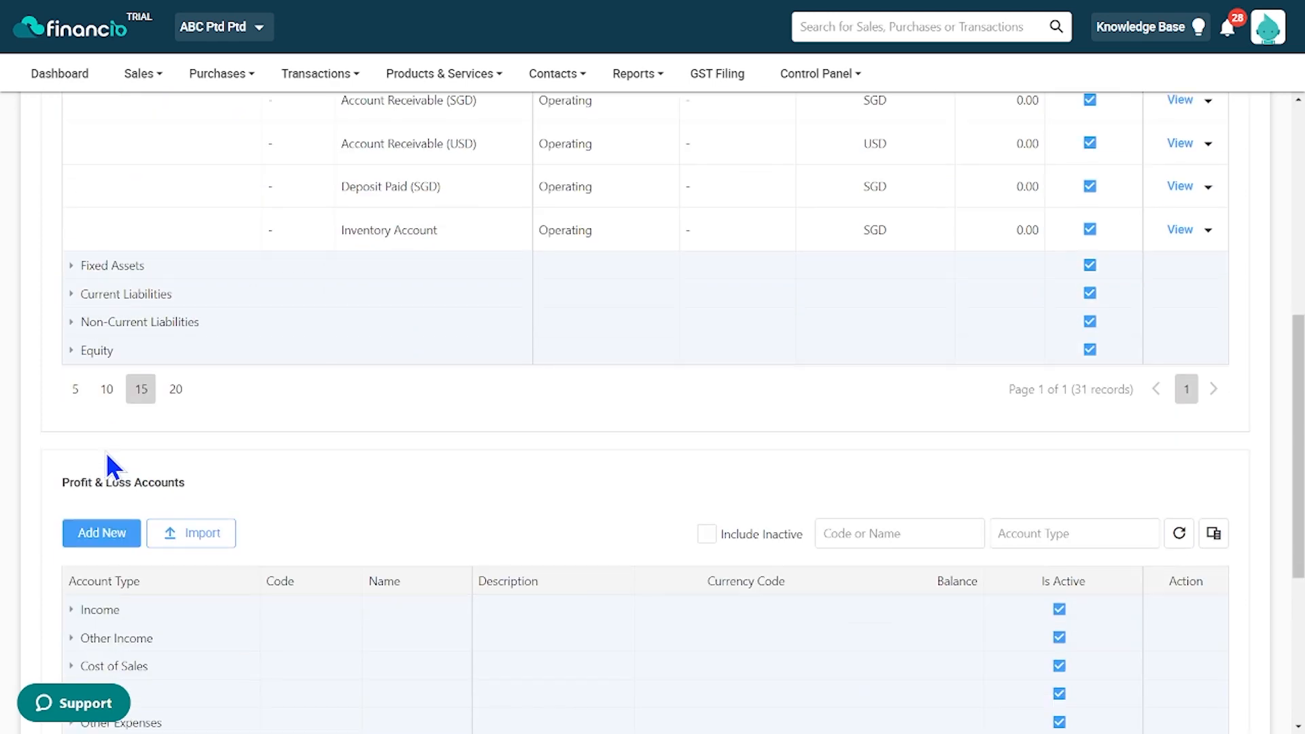
left_click(69, 268)
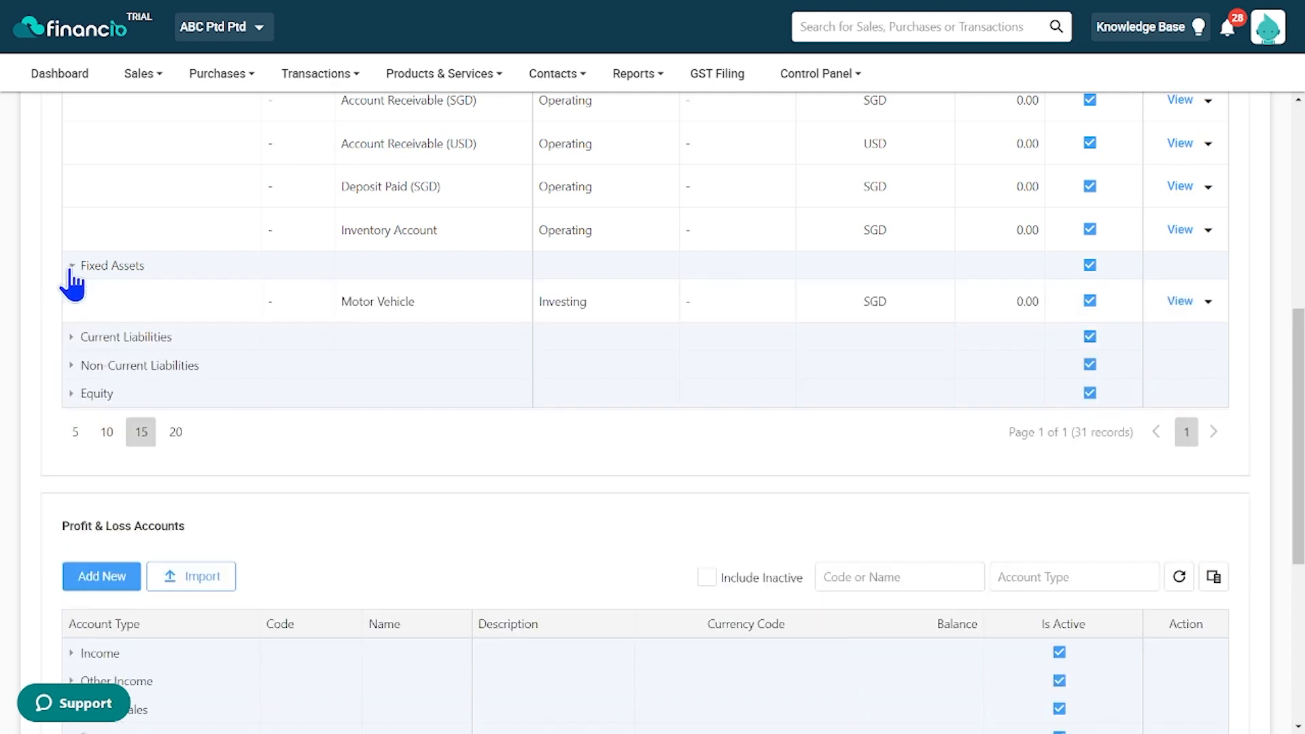
scroll(63, 282, "down", 4)
left_click(69, 394)
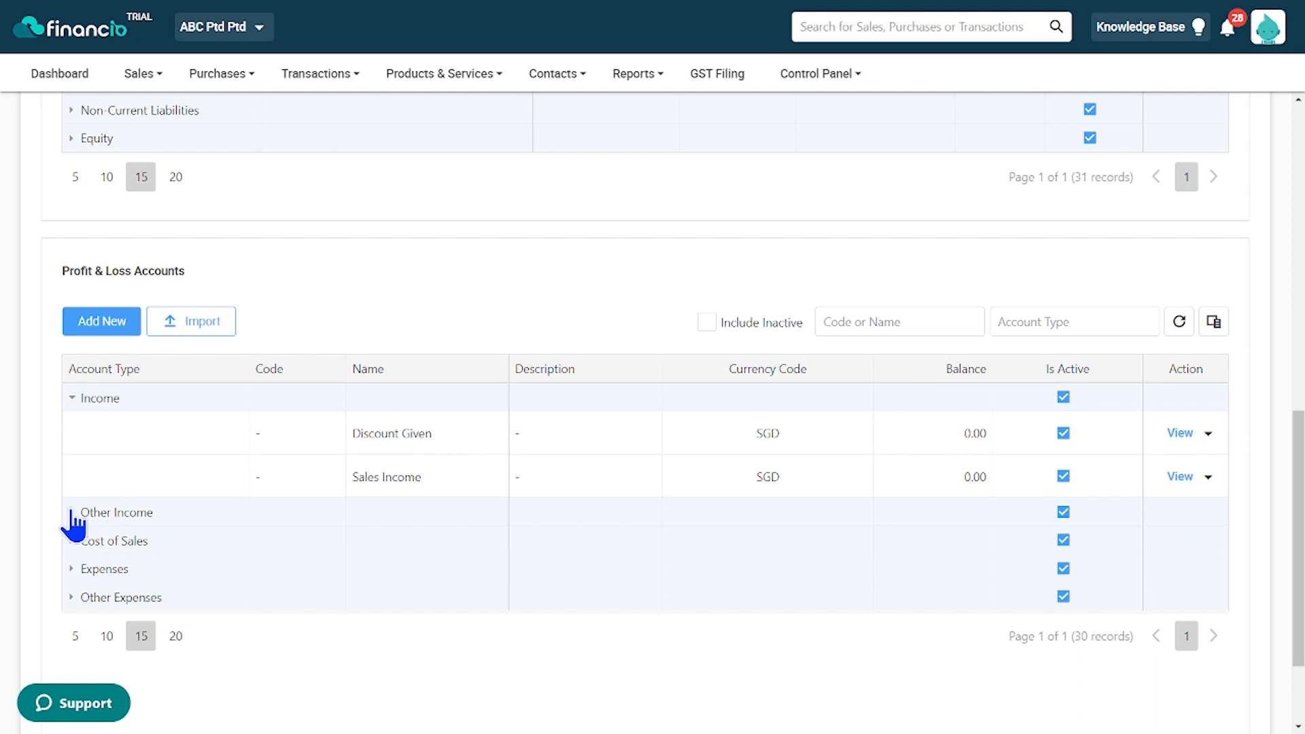
scroll(74, 516, "up", 6)
left_click(69, 508)
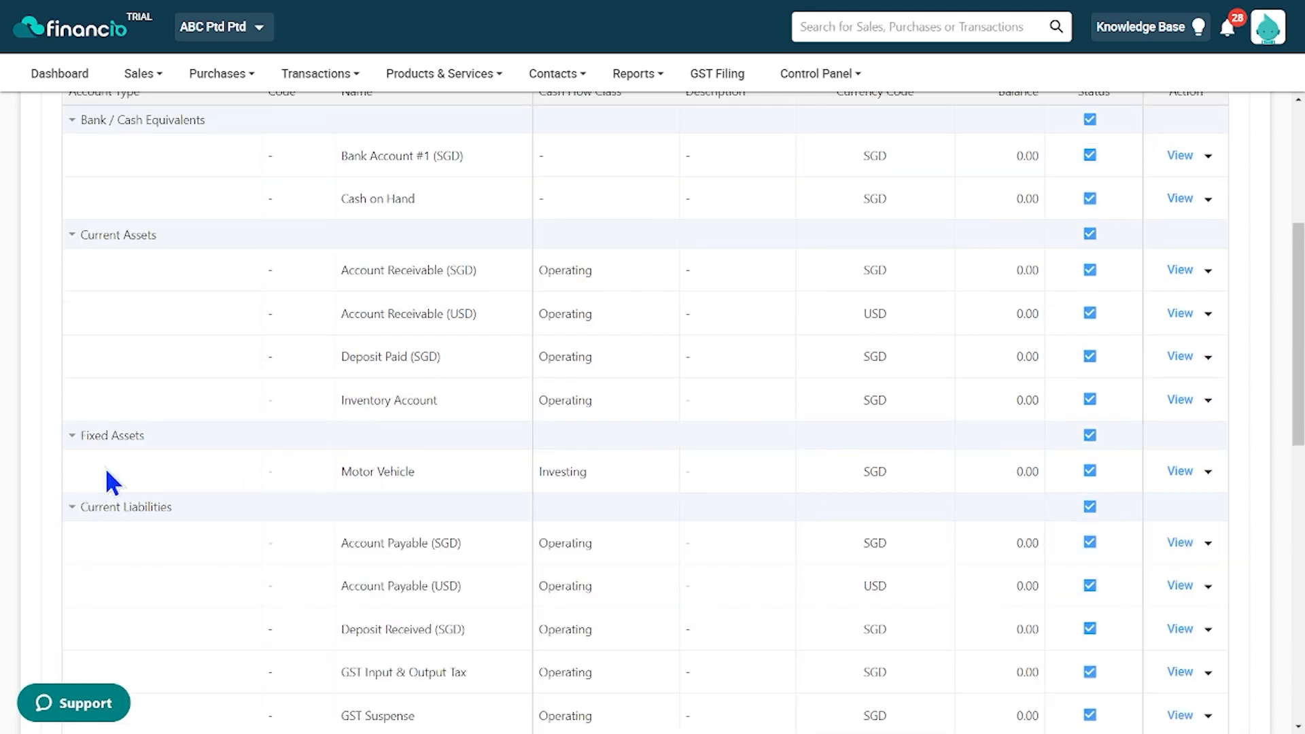
scroll(382, 374, "up", 5)
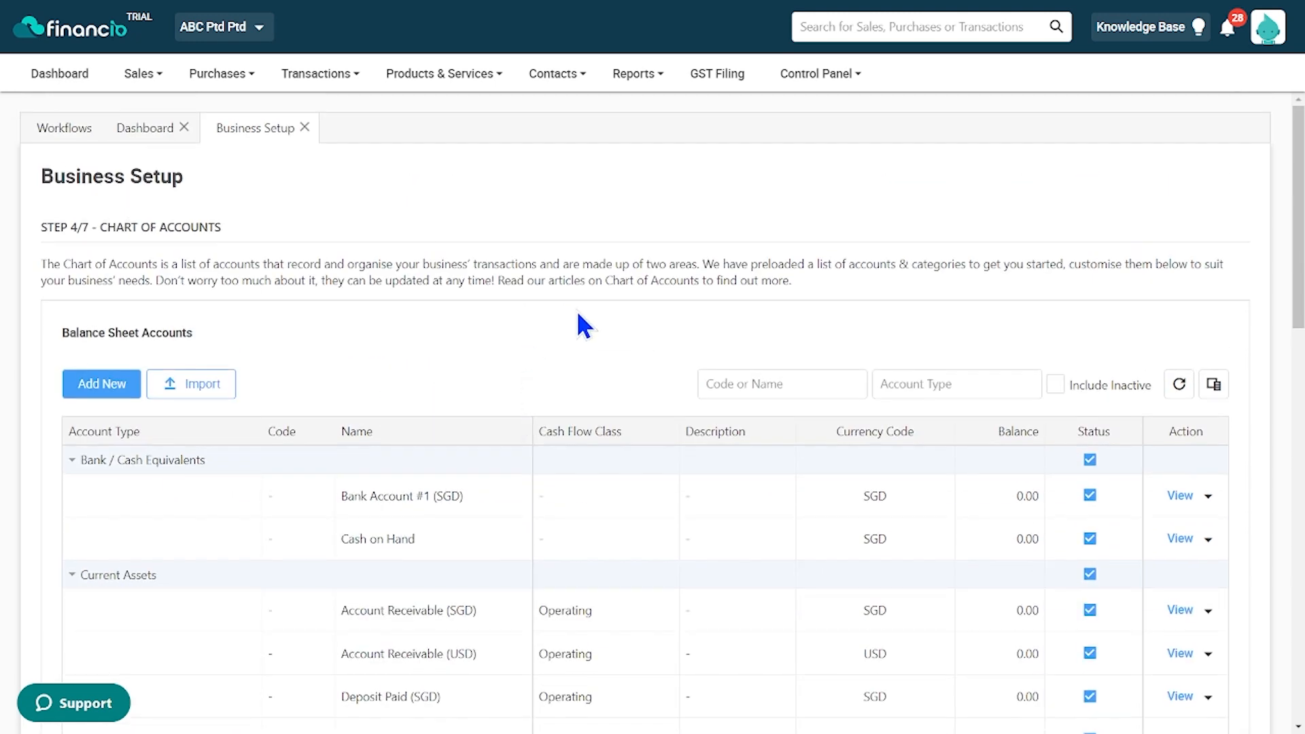
Download the import template for the balance sheet accounts, inspect it in Excel and close the workbook.
scroll(595, 333, "down", 2)
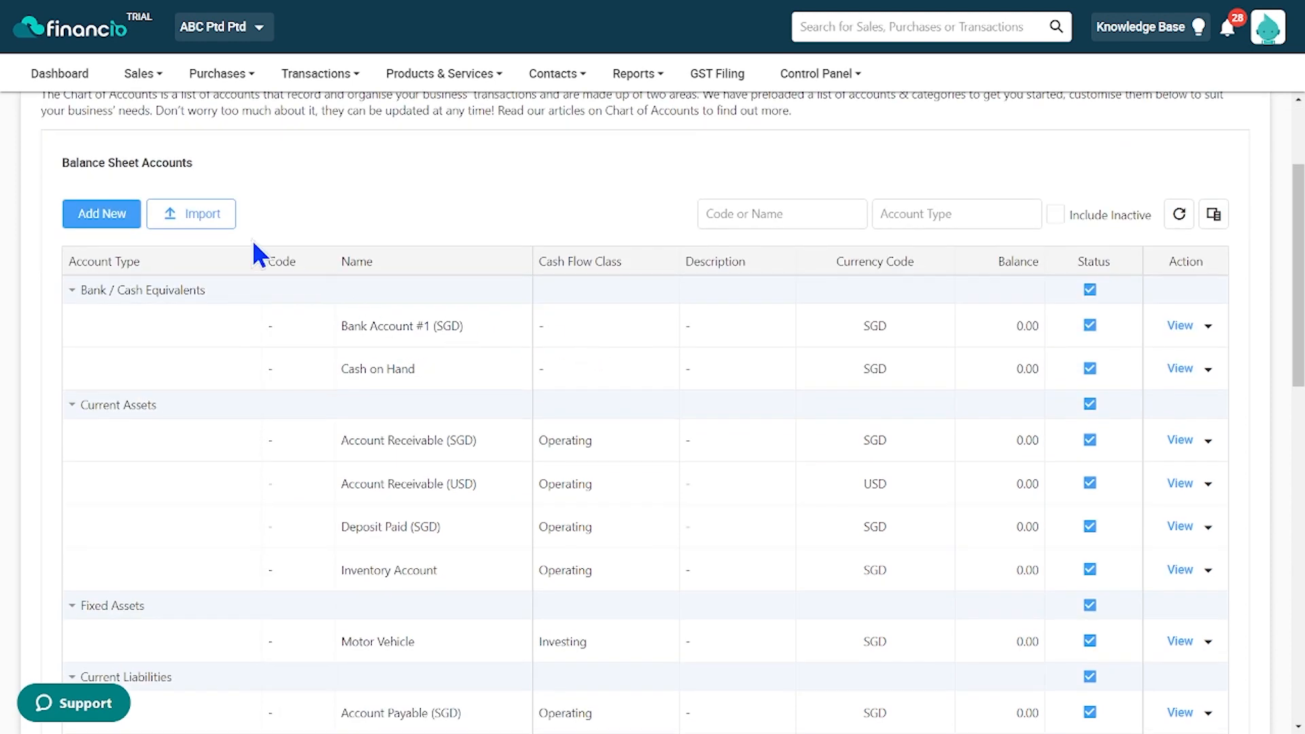
left_click(219, 217)
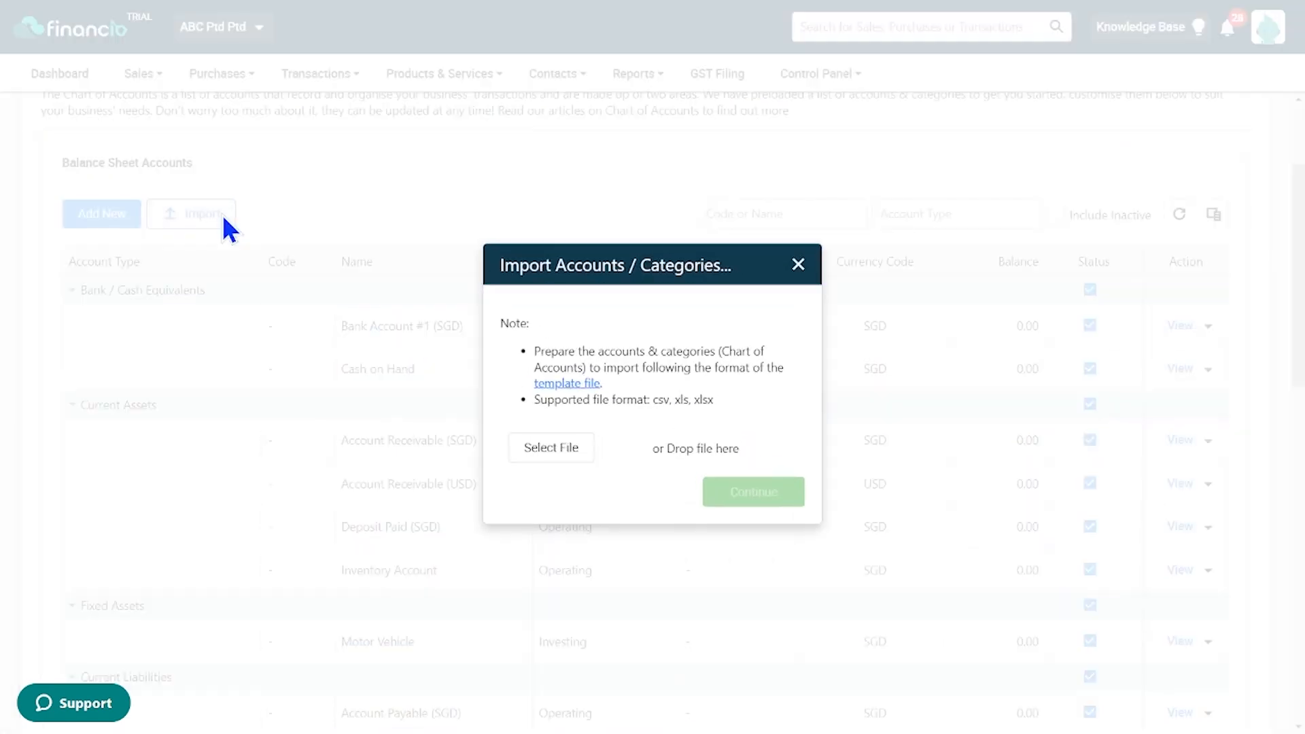
left_click(592, 384)
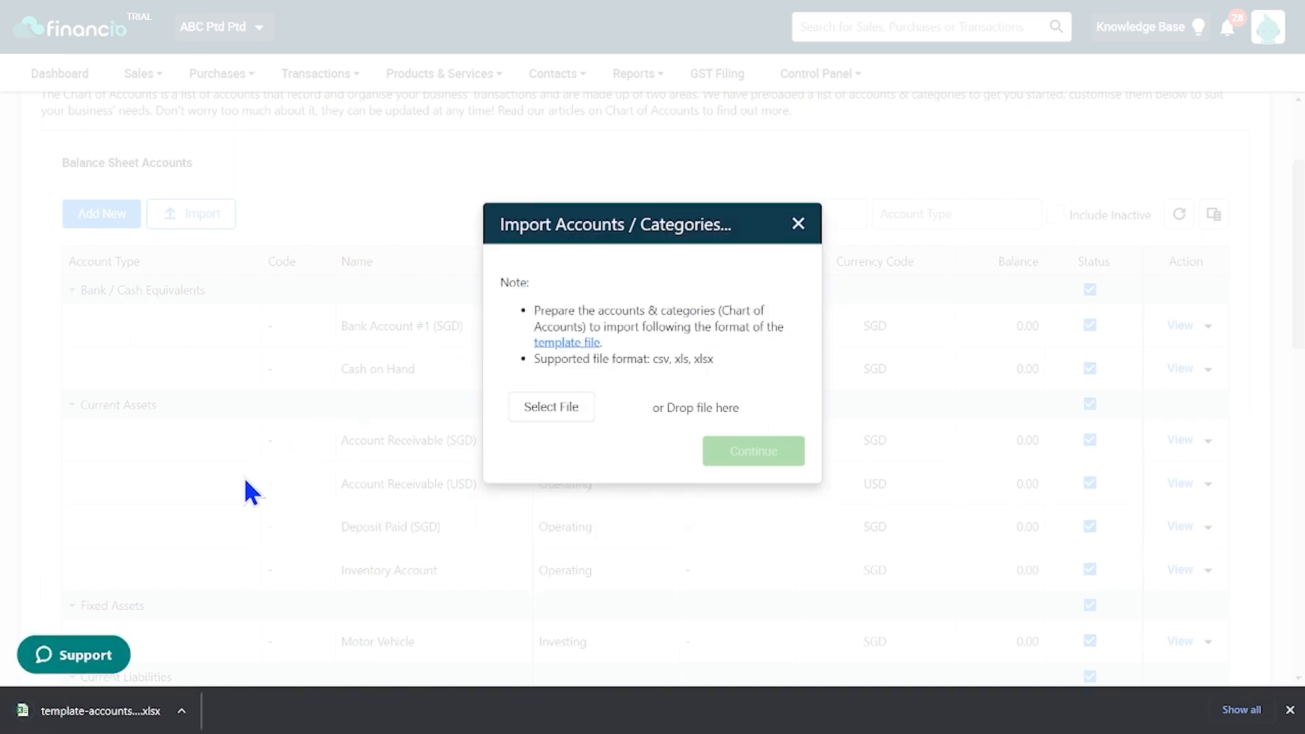
left_click(136, 710)
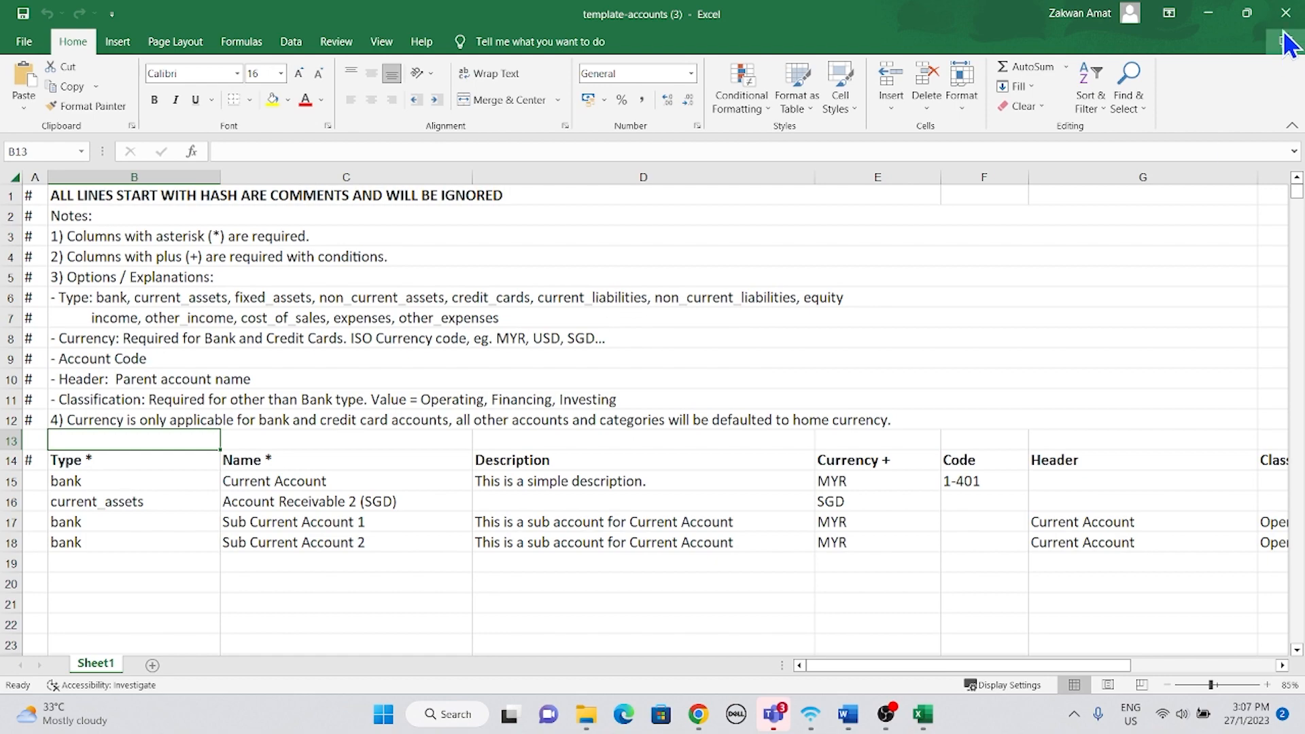
left_click(1285, 12)
Upload template-accounts (3).xlsx as the accounts import file and close the import without continuing.
left_click(575, 439)
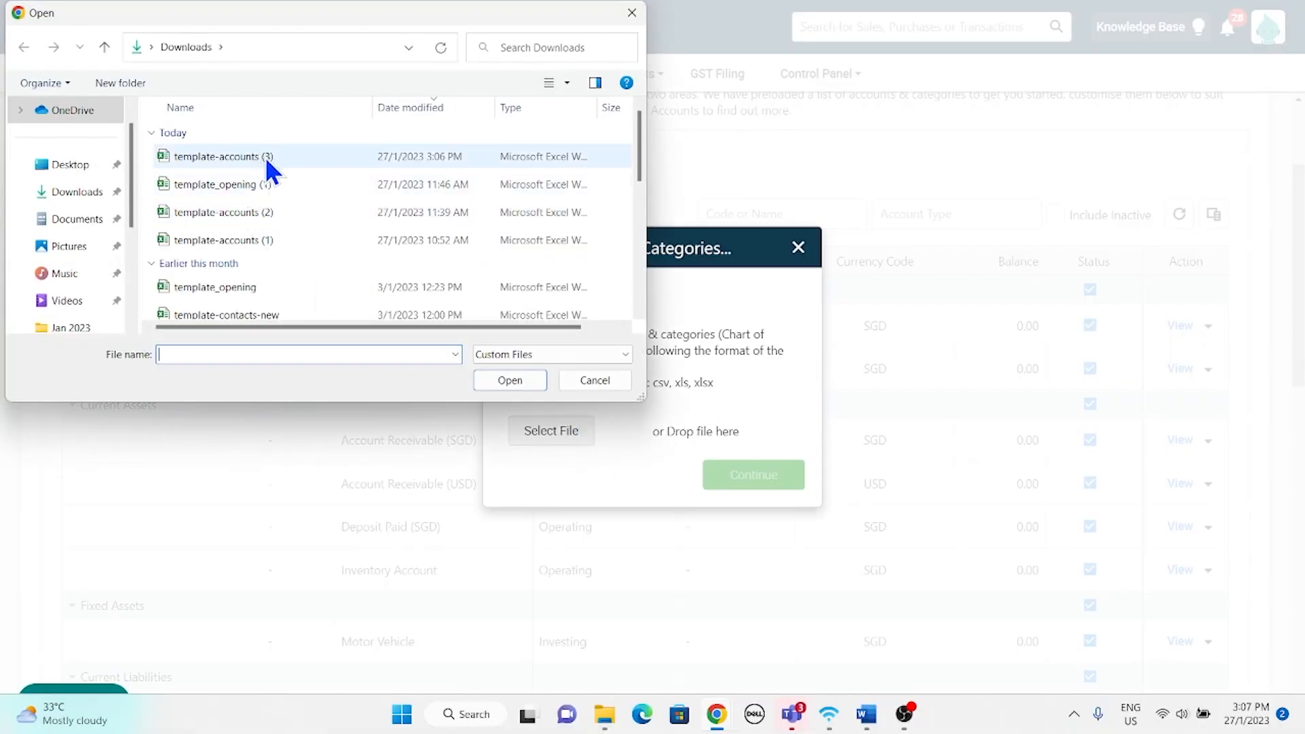
left_click(429, 161)
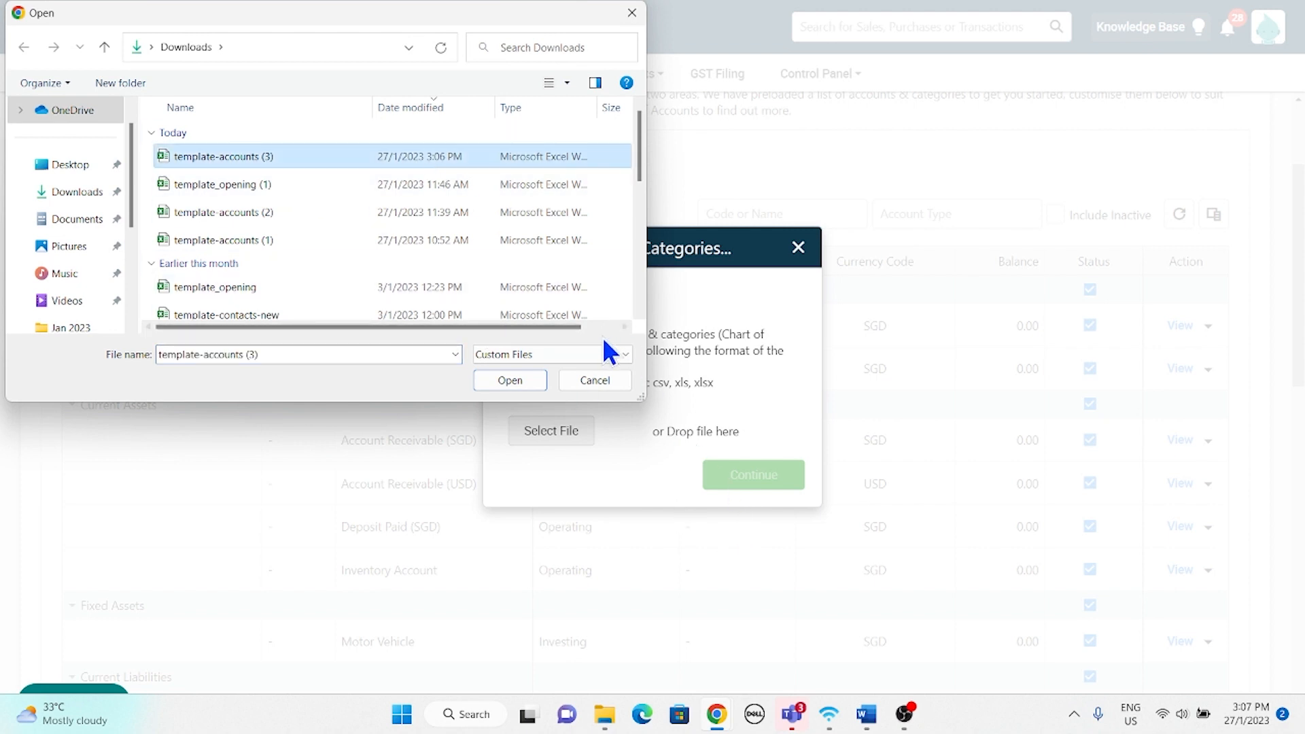
double_click(549, 154)
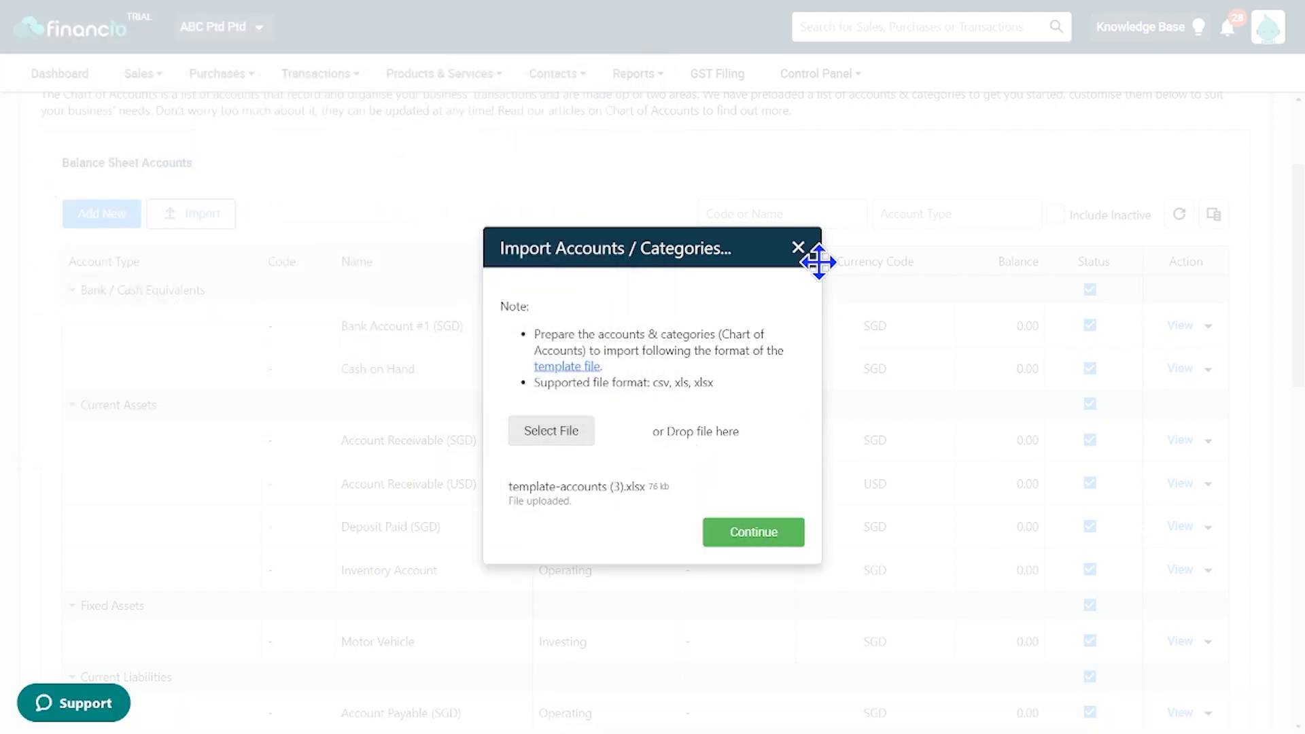
left_click(798, 248)
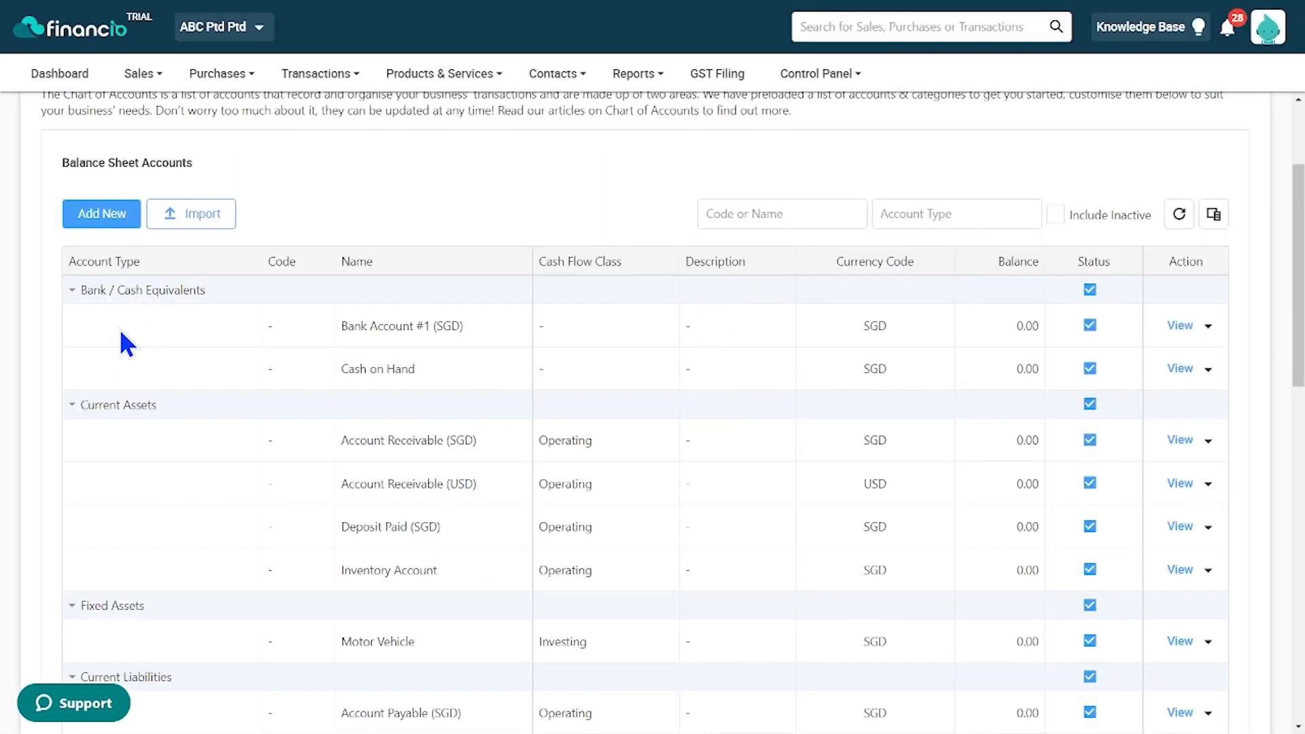
Add a balance sheet account of type Bank / Cash Equivalents named HSBC with the description HSBC Bank, and save it.
left_click(111, 215)
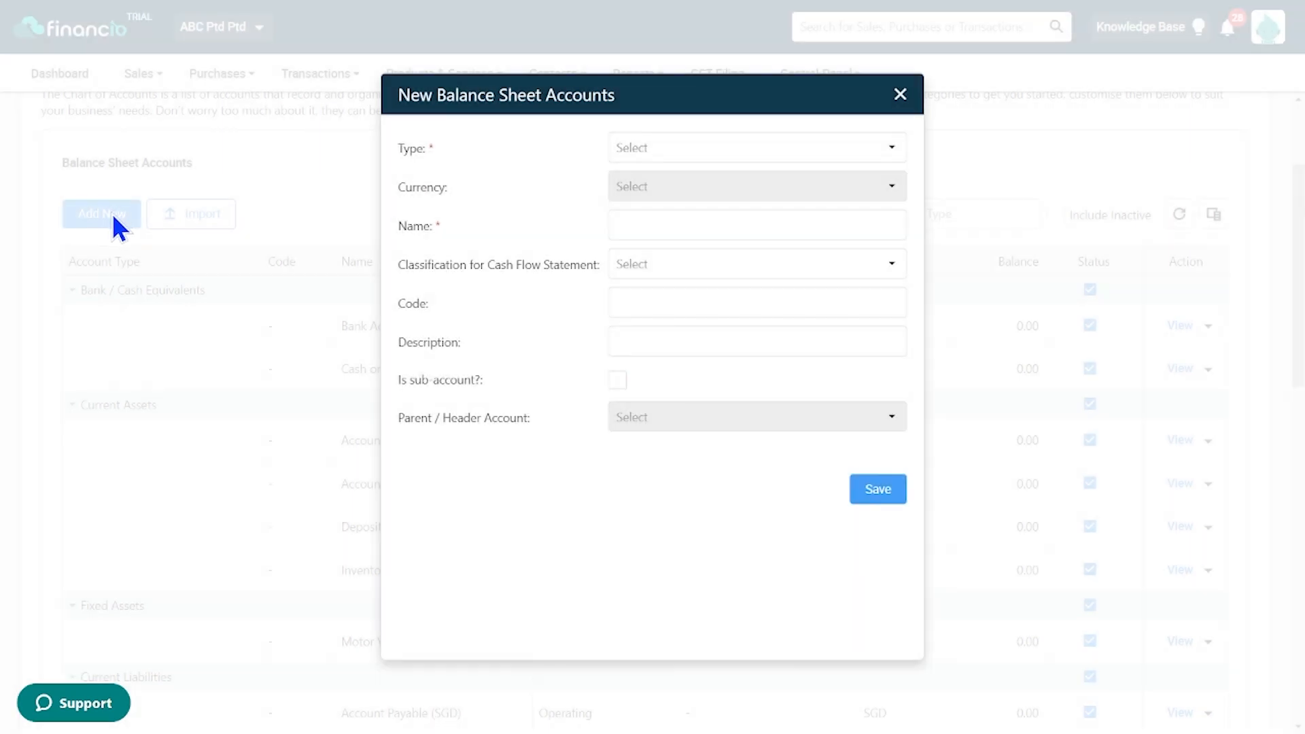
left_click(710, 153)
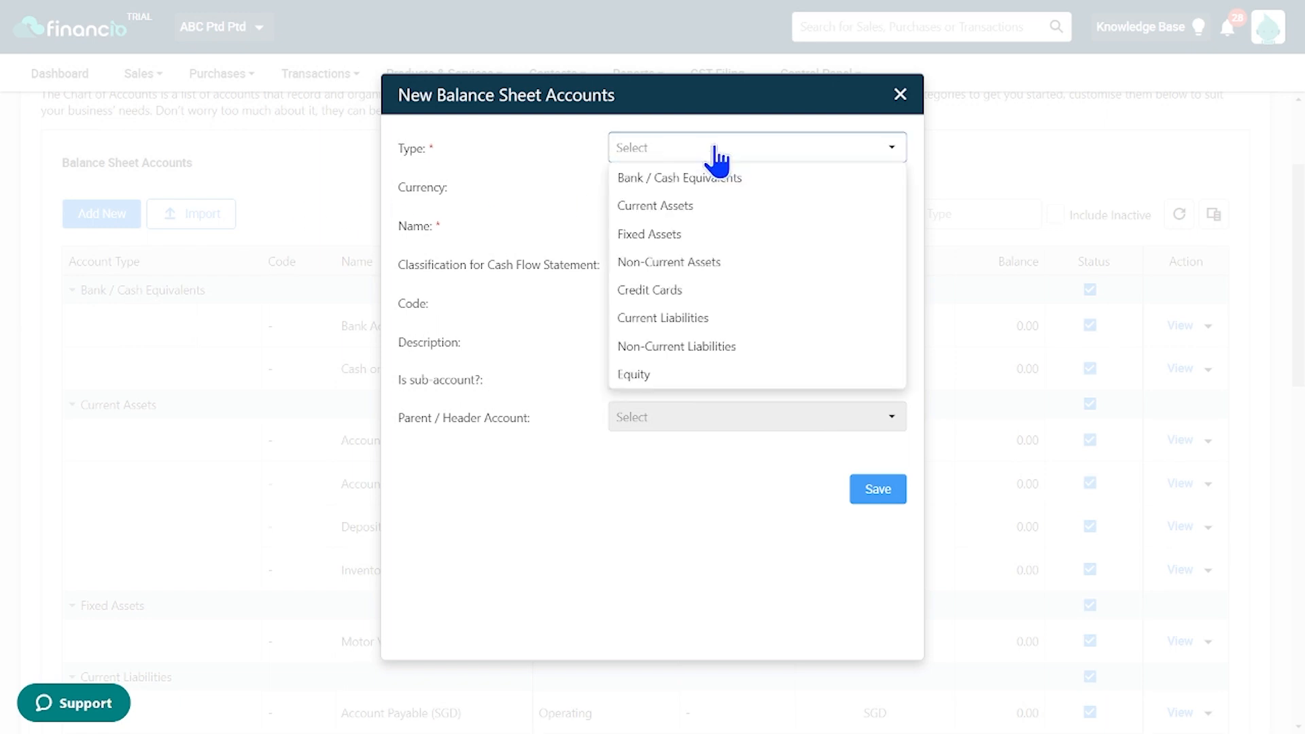
left_click(785, 178)
left_click(680, 228)
type("HSBC")
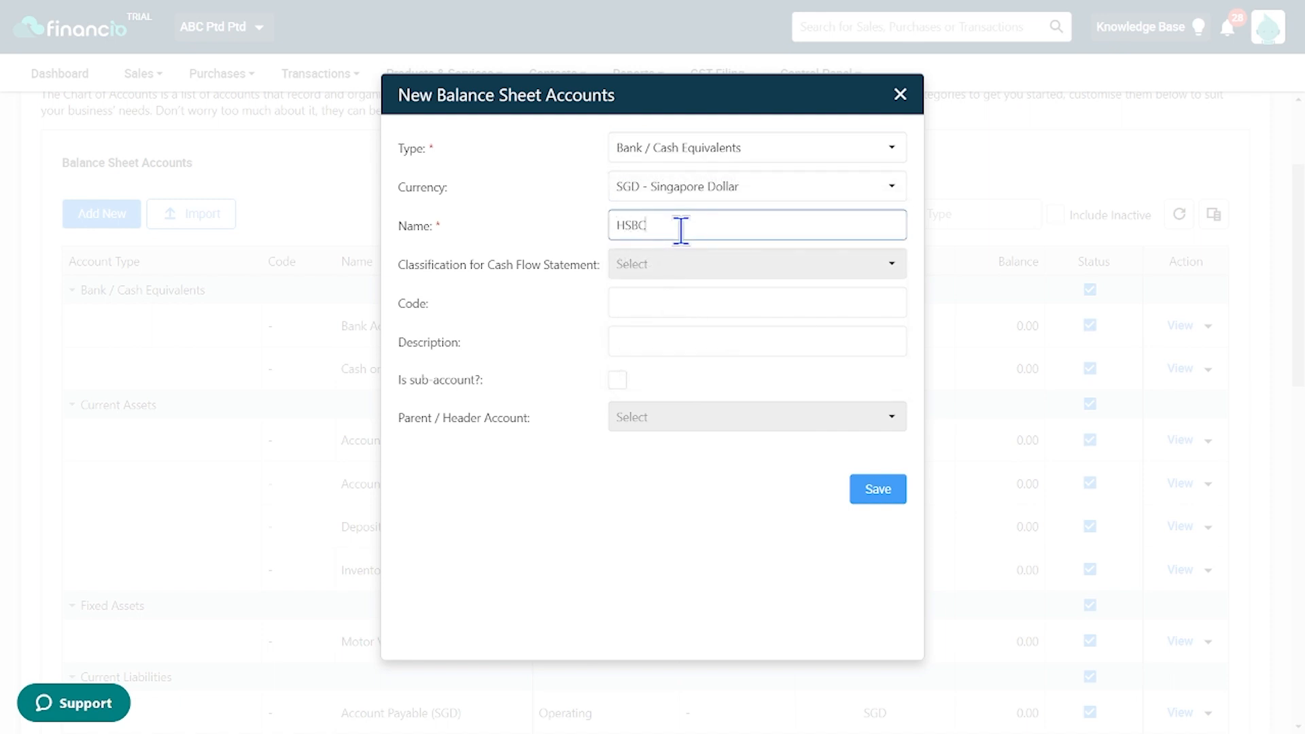
left_click(630, 304)
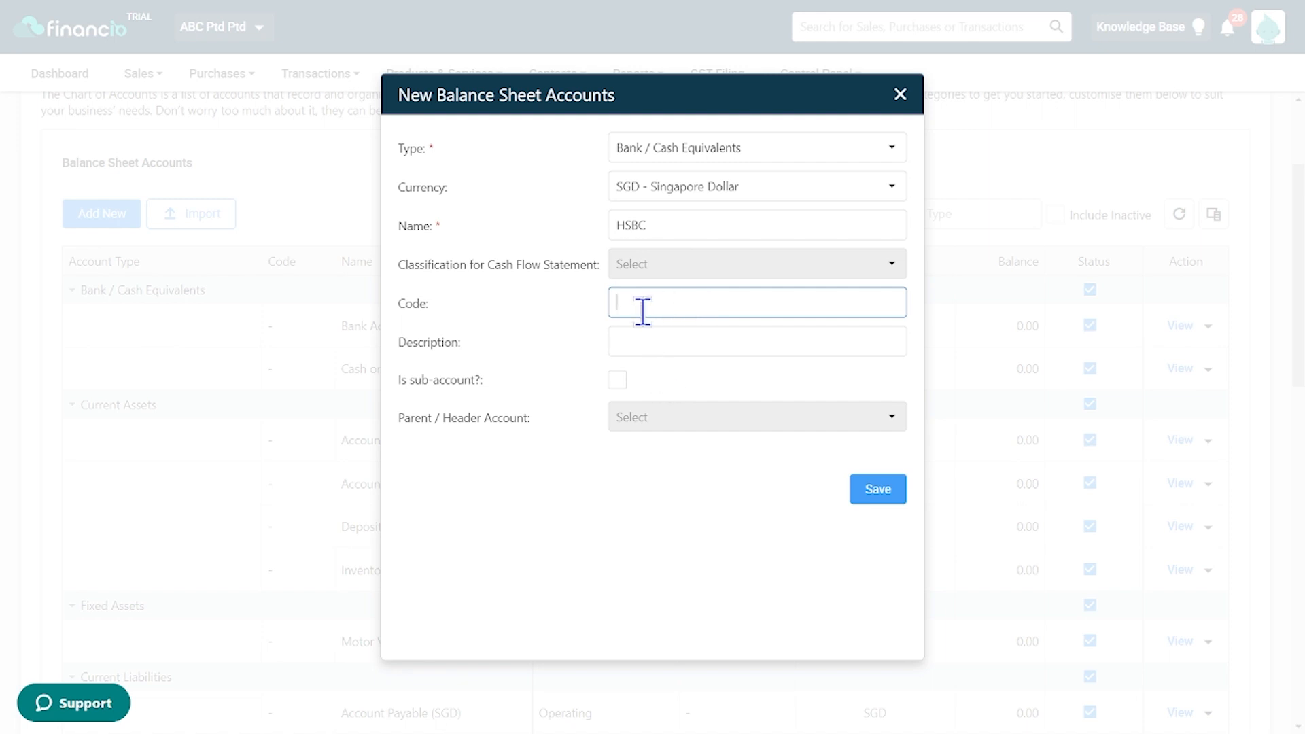
left_click(624, 347)
type("HSBC Bank")
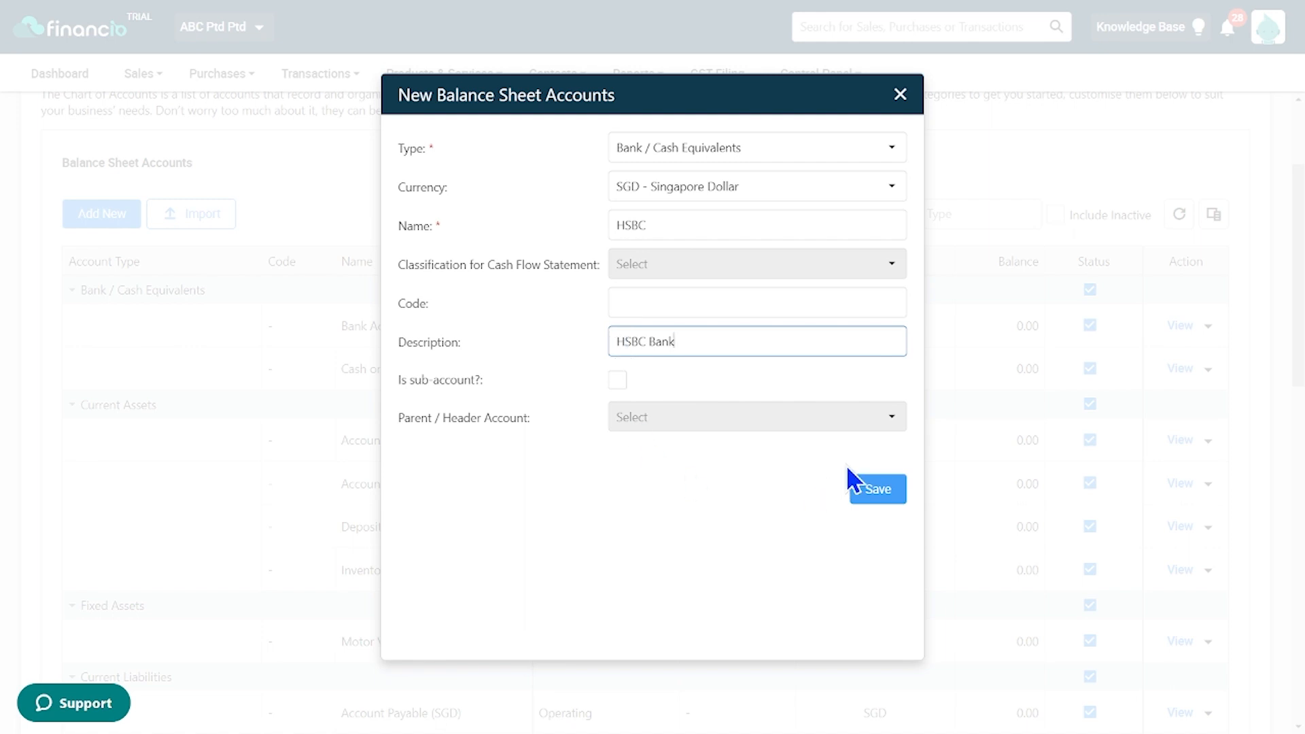
left_click(873, 491)
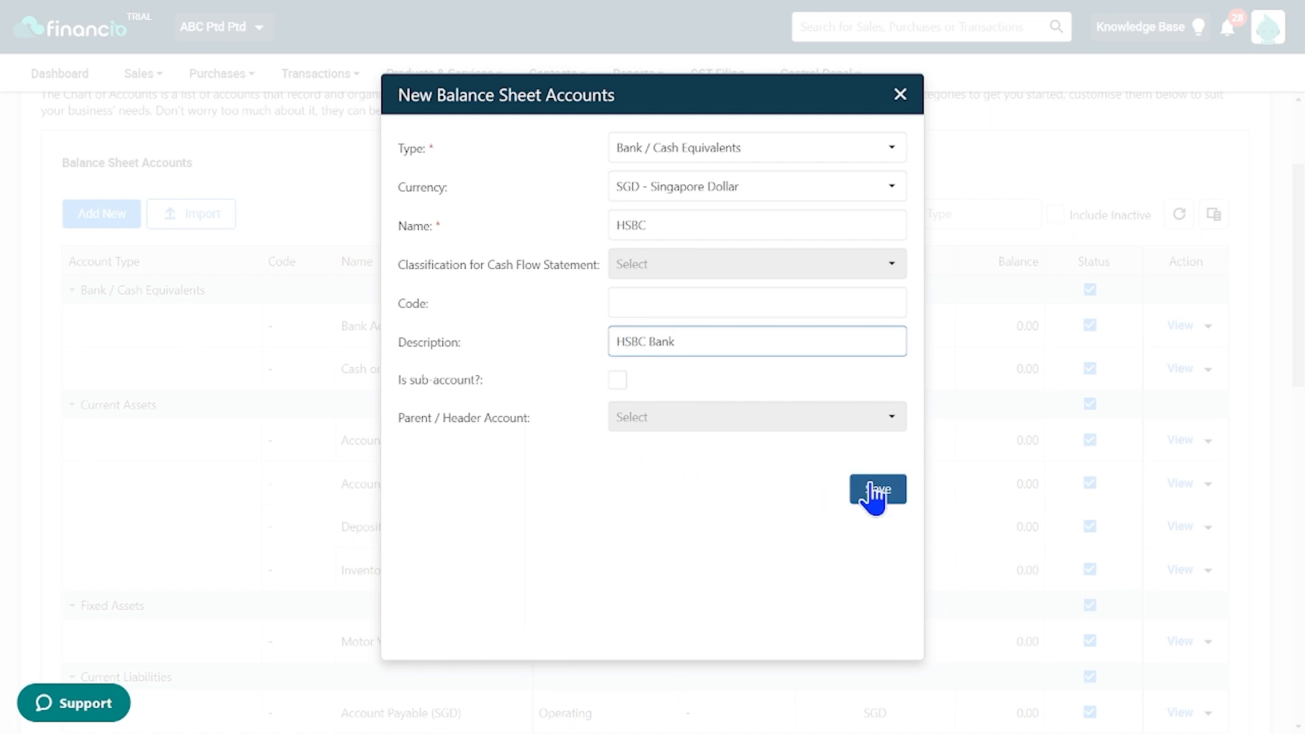
left_click(875, 490)
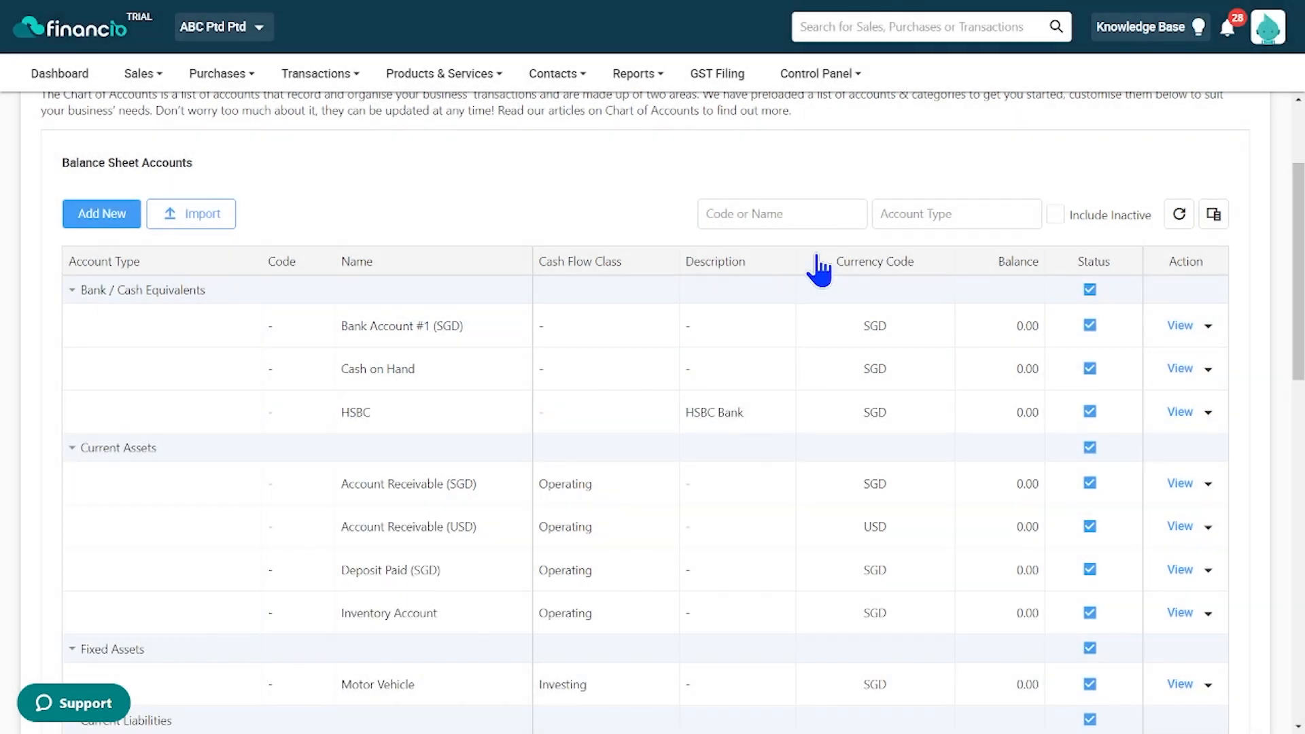
Start a new profit and loss account of type Income, discard it, and open and dismiss the profit and loss import.
scroll(284, 337, "down", 10)
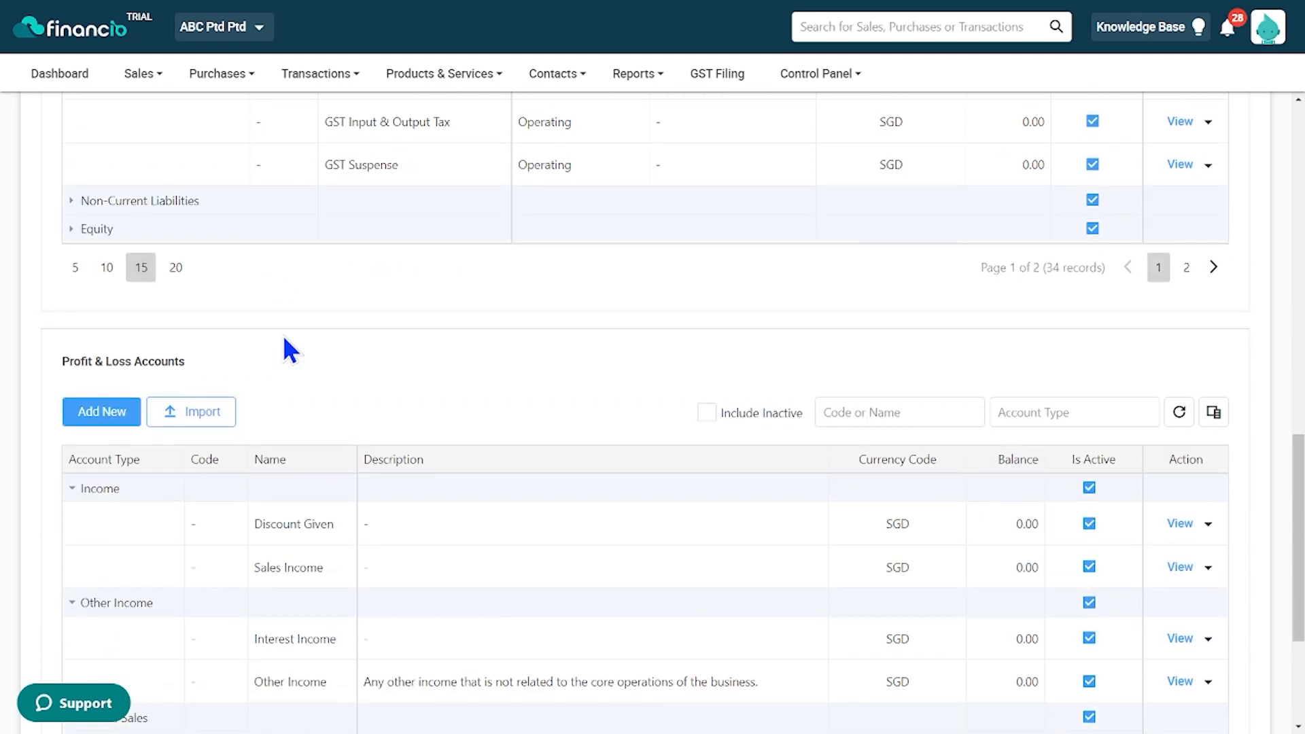
scroll(280, 336, "down", 1)
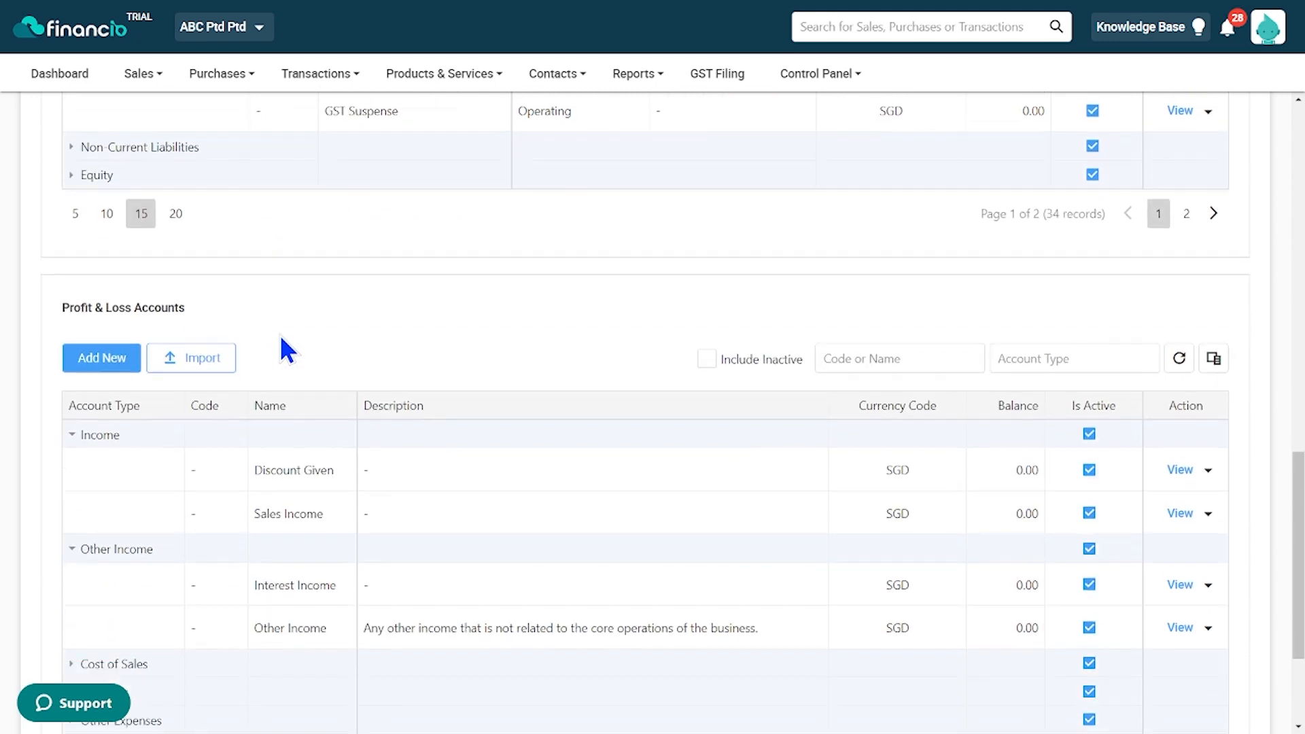
left_click(112, 323)
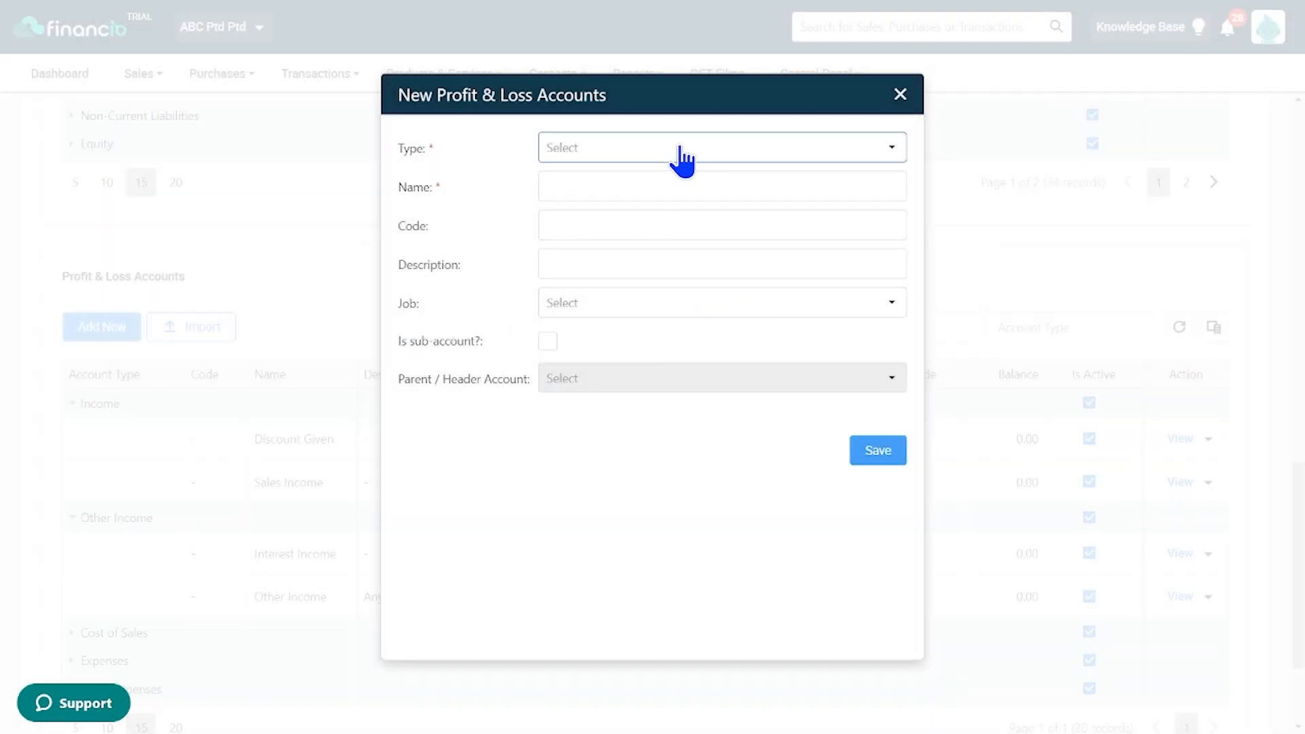
left_click(679, 162)
left_click(651, 180)
left_click(902, 95)
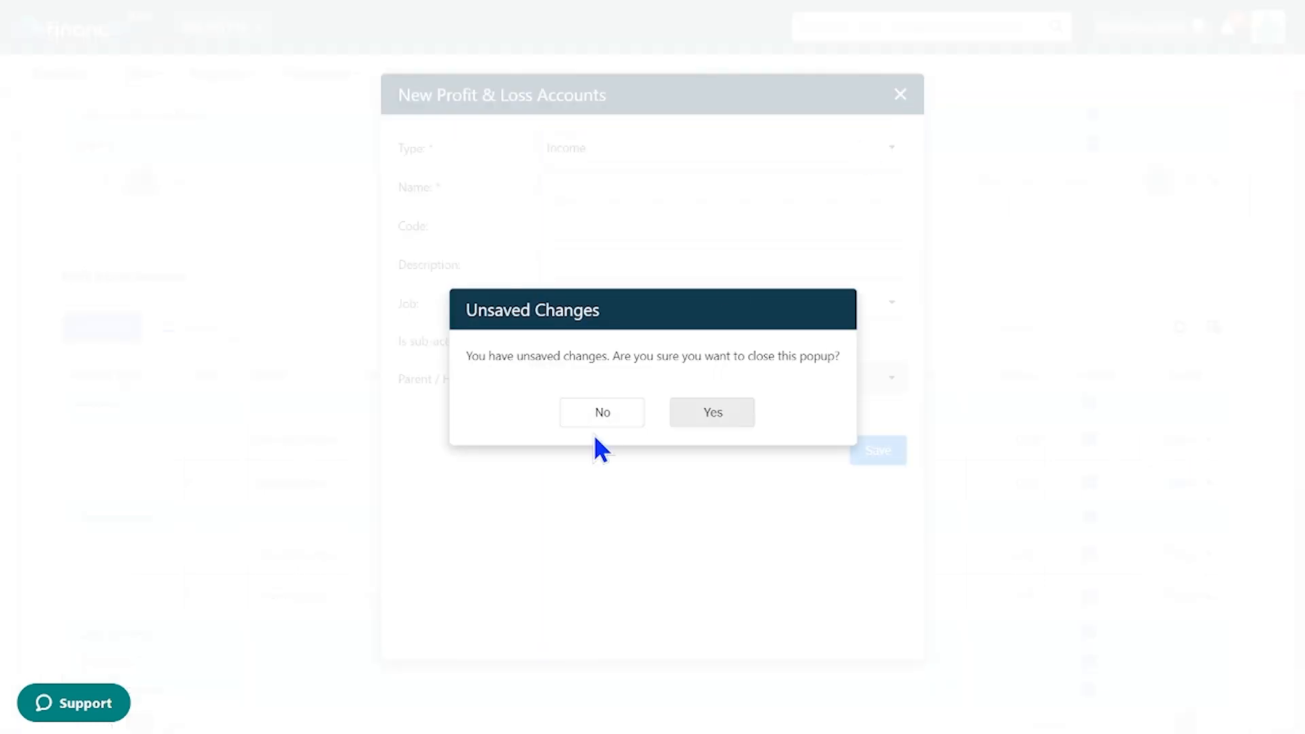
left_click(710, 410)
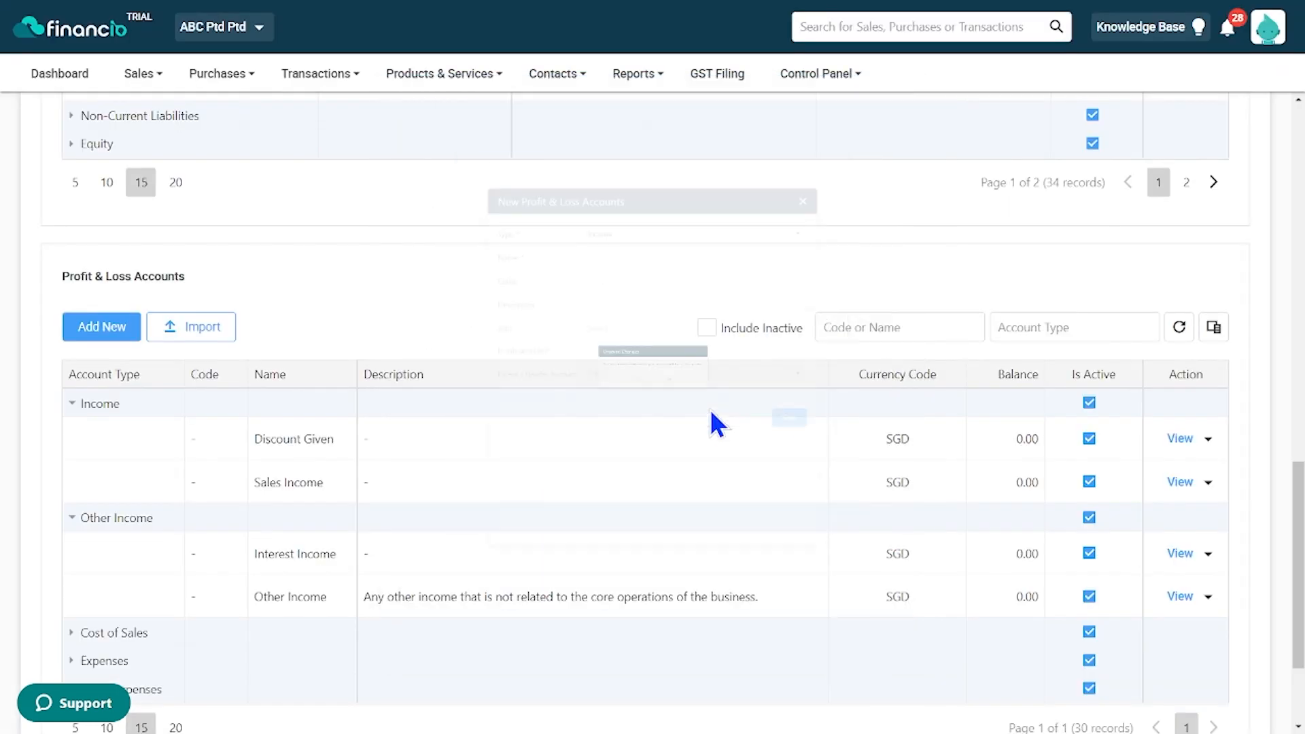
left_click(204, 332)
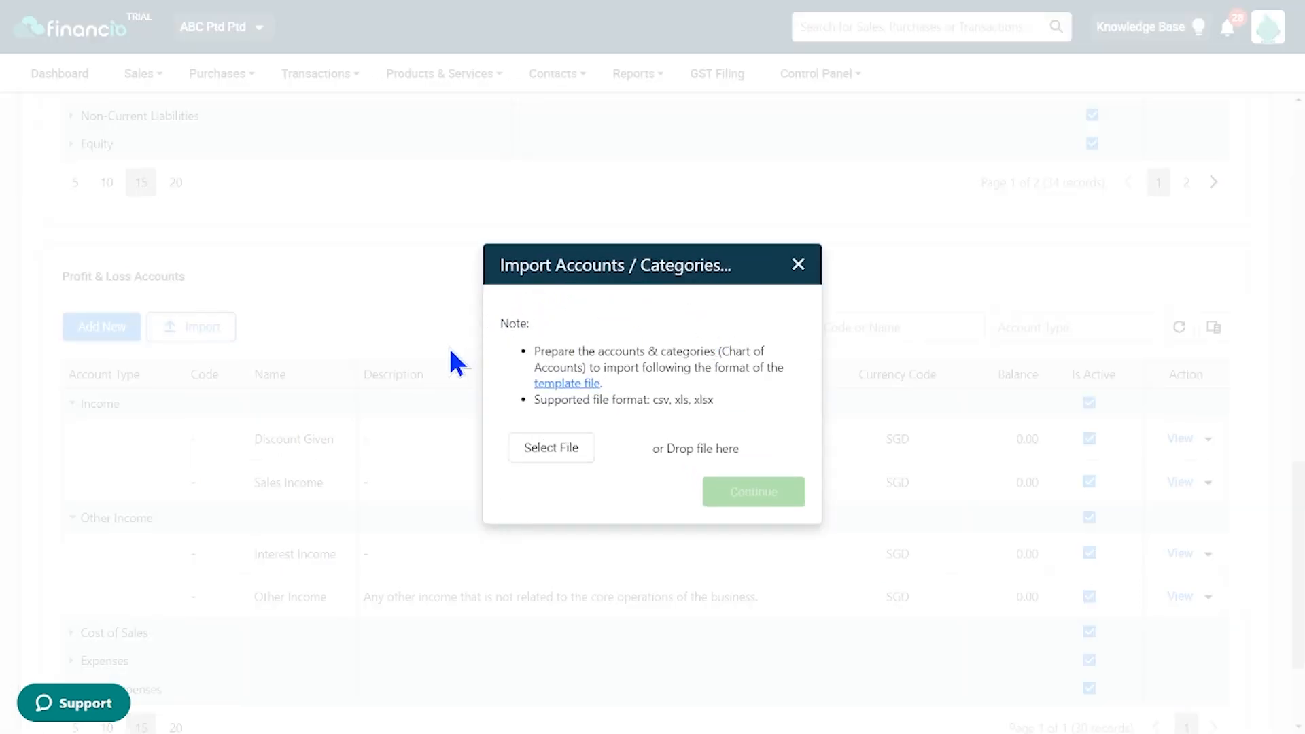
left_click(798, 266)
Review both account lists, save the Chart of Accounts and continue to the next business setup step.
scroll(625, 292, "up", 10)
scroll(625, 292, "up", 7)
scroll(625, 292, "down", 10)
scroll(839, 408, "down", 10)
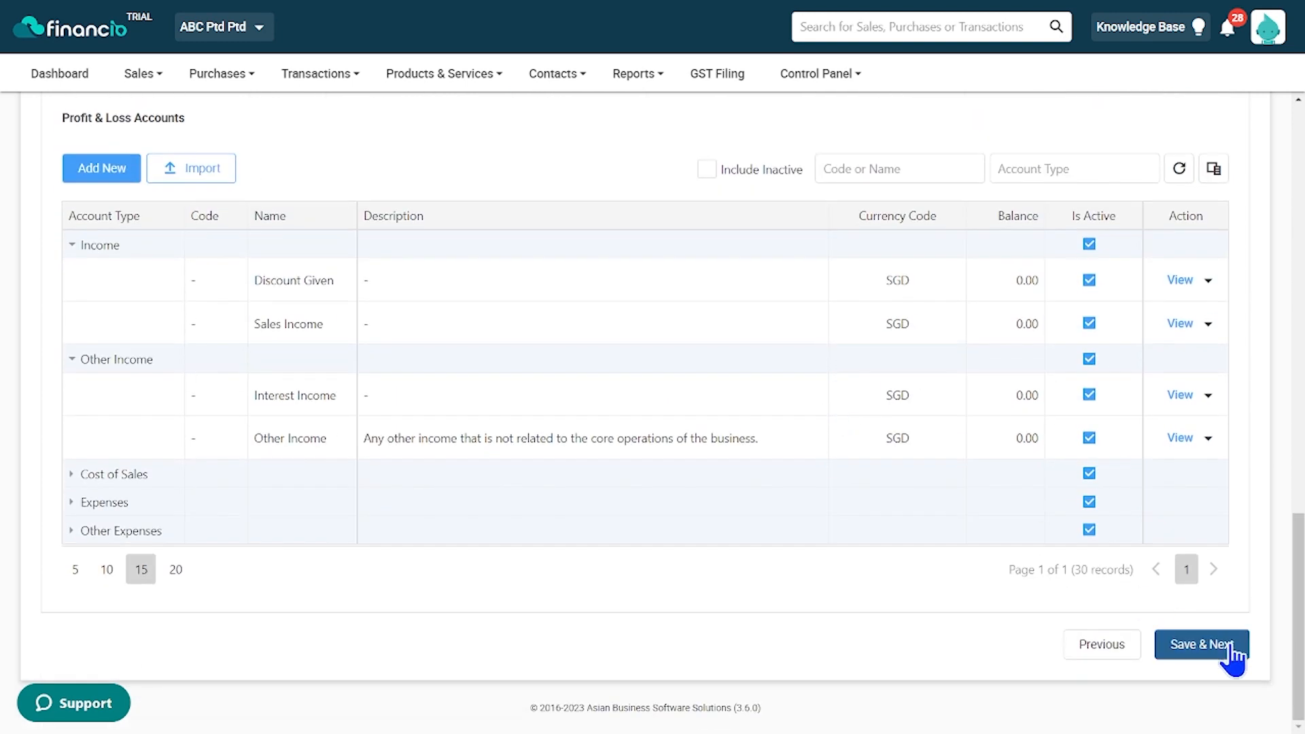
left_click(1229, 649)
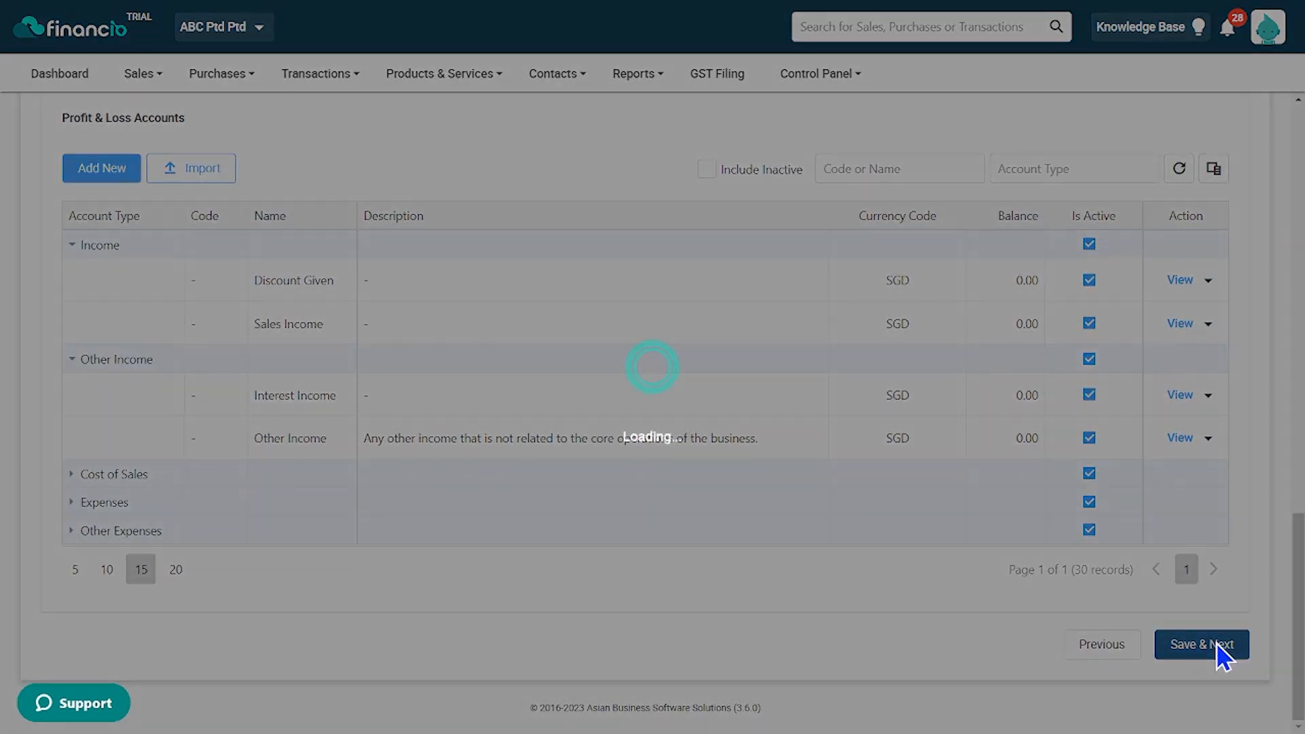